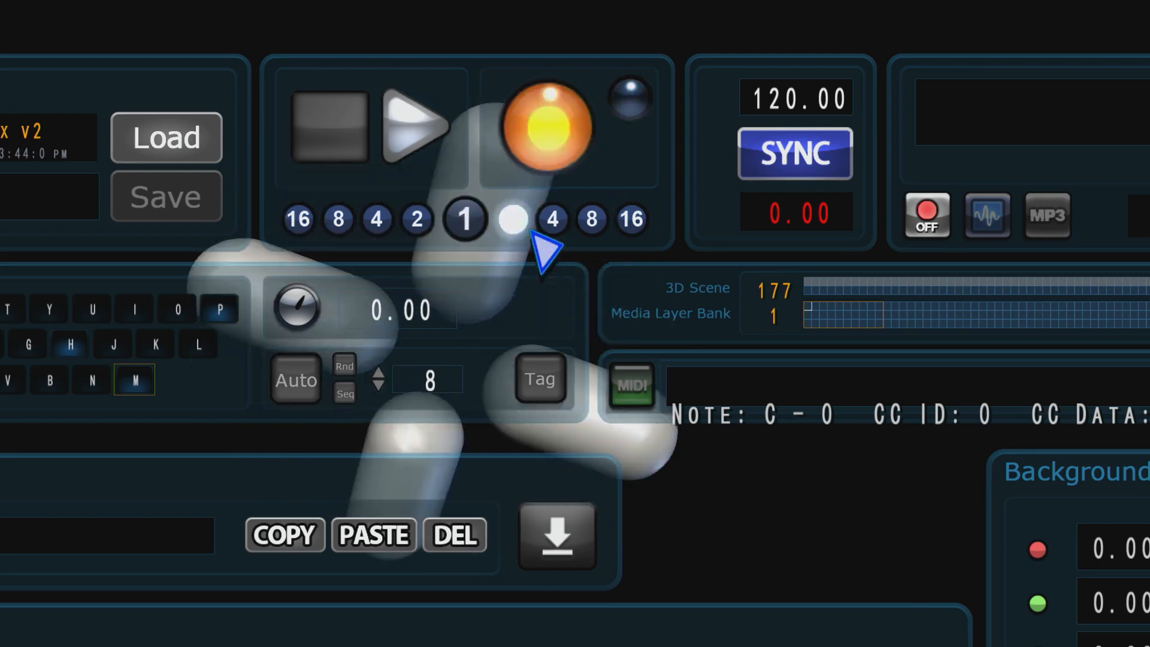
Run the beat at 16 times speed, return it to 1x, and sync the beat
{"action": "left_click", "coordinate": [632, 219]}
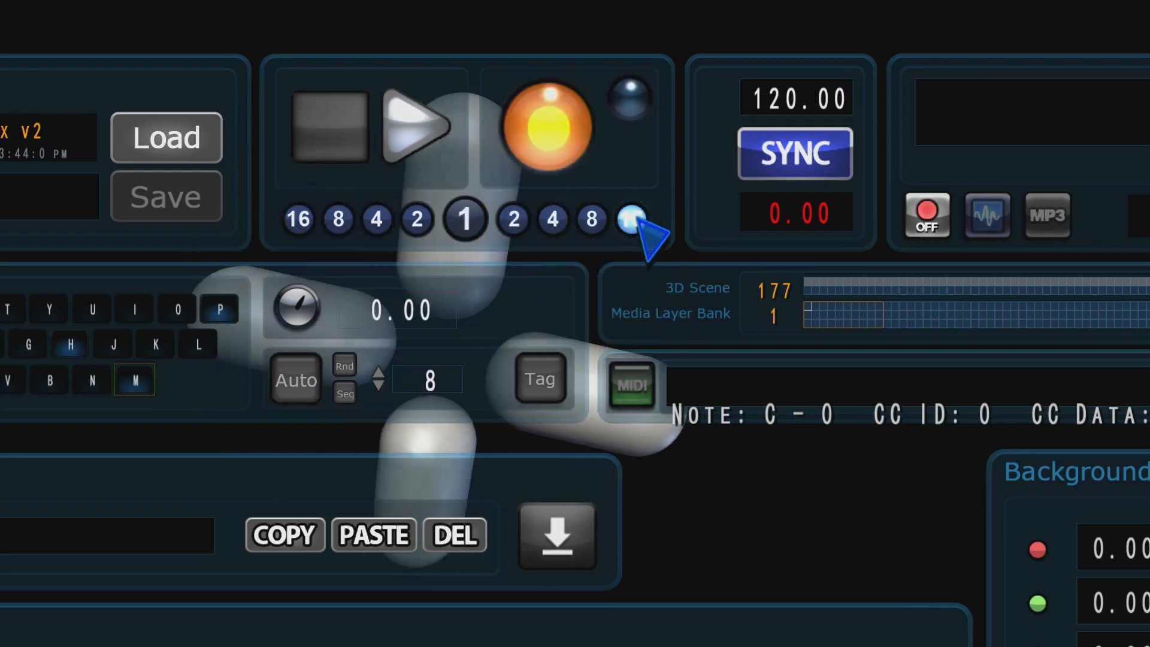
{"action": "left_click", "coordinate": [464, 220]}
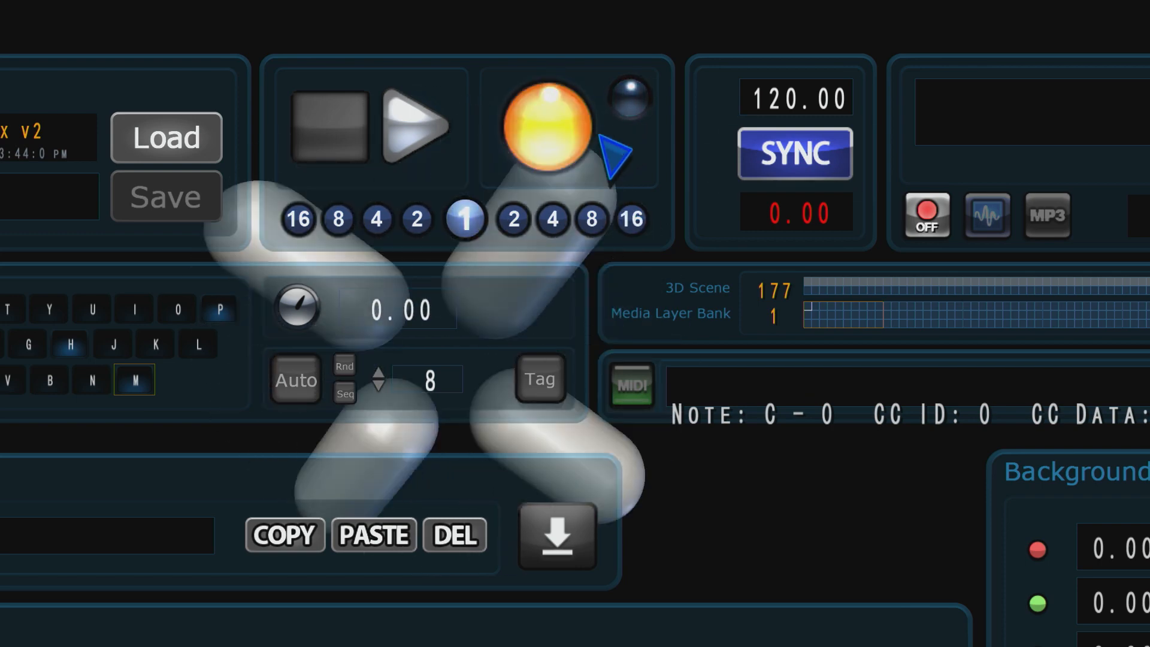
{"action": "left_click", "coordinate": [794, 159]}
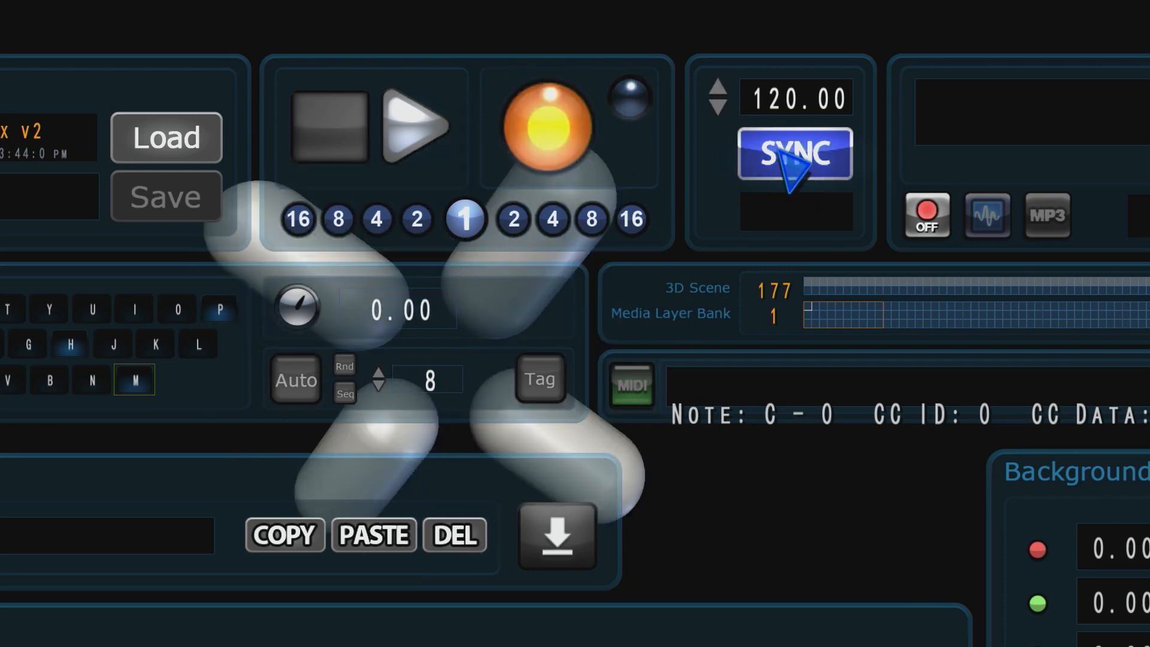
Lower the tempo to 39.03 and resync the beat
{"action": "left_click", "coordinate": [718, 106]}
{"action": "left_click", "coordinate": [718, 106]}
{"action": "left_click", "coordinate": [719, 106]}
{"action": "left_click", "coordinate": [718, 106]}
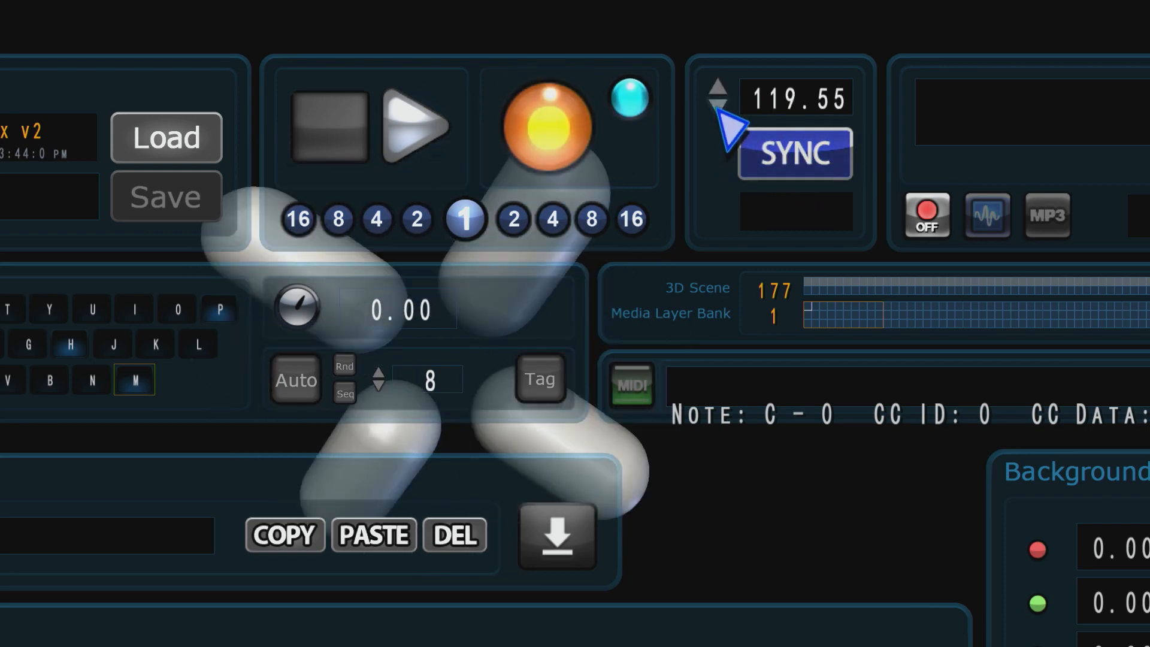
{"action": "left_click", "coordinate": [717, 108]}
{"action": "left_click_drag", "start_coordinate": [769, 99], "coordinate": [770, 98]}
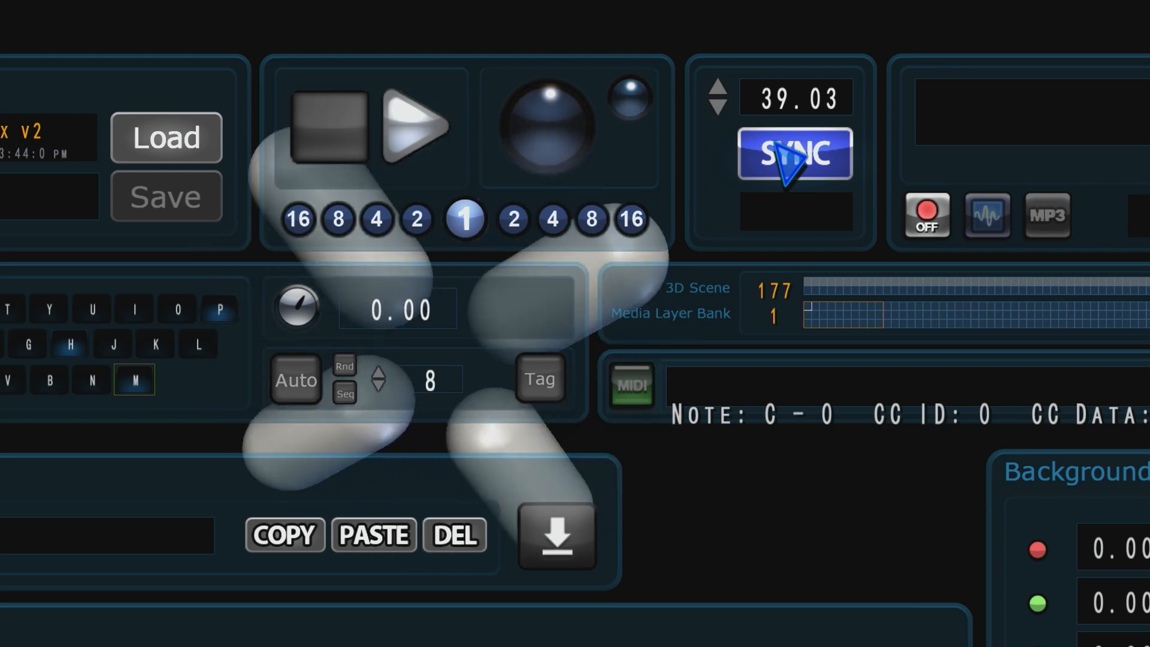
{"action": "left_click", "coordinate": [786, 187]}
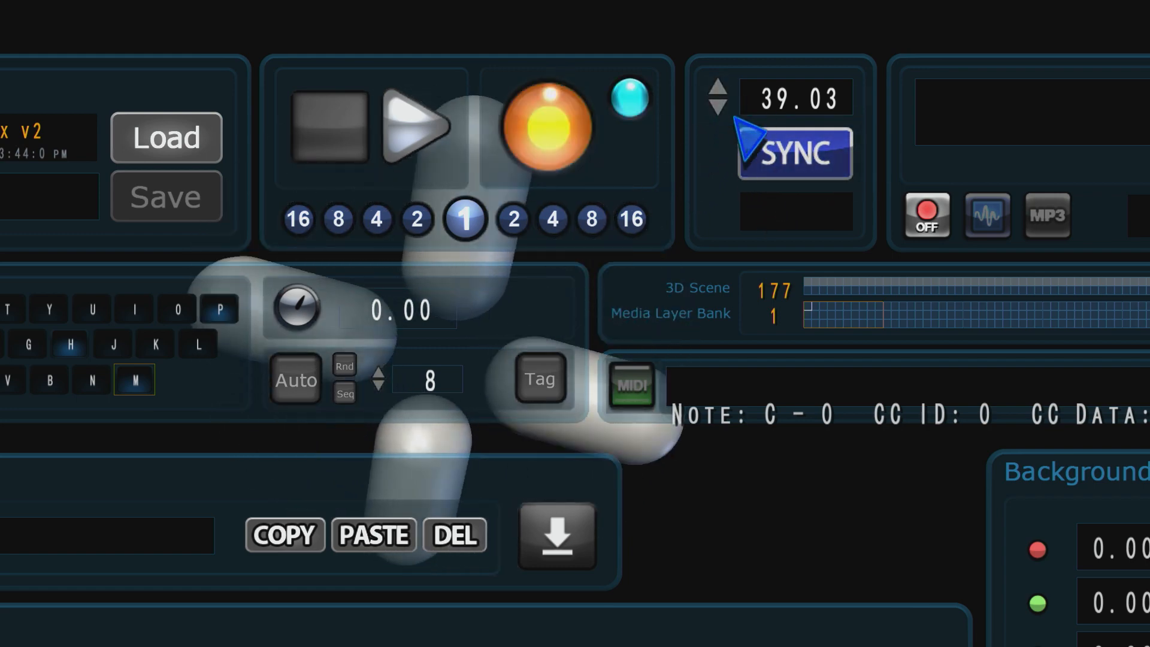
Set the tempo to 120
{"action": "left_click", "coordinate": [791, 101]}
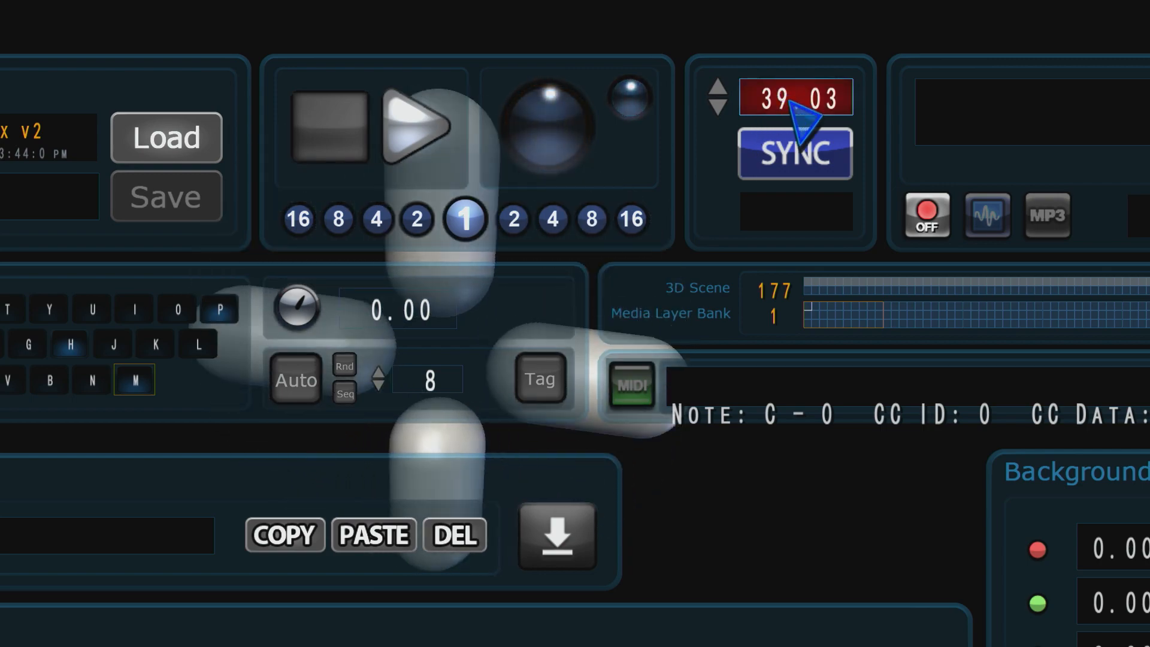
{"action": "type", "text": "120"}
{"action": "key", "text": "Return"}
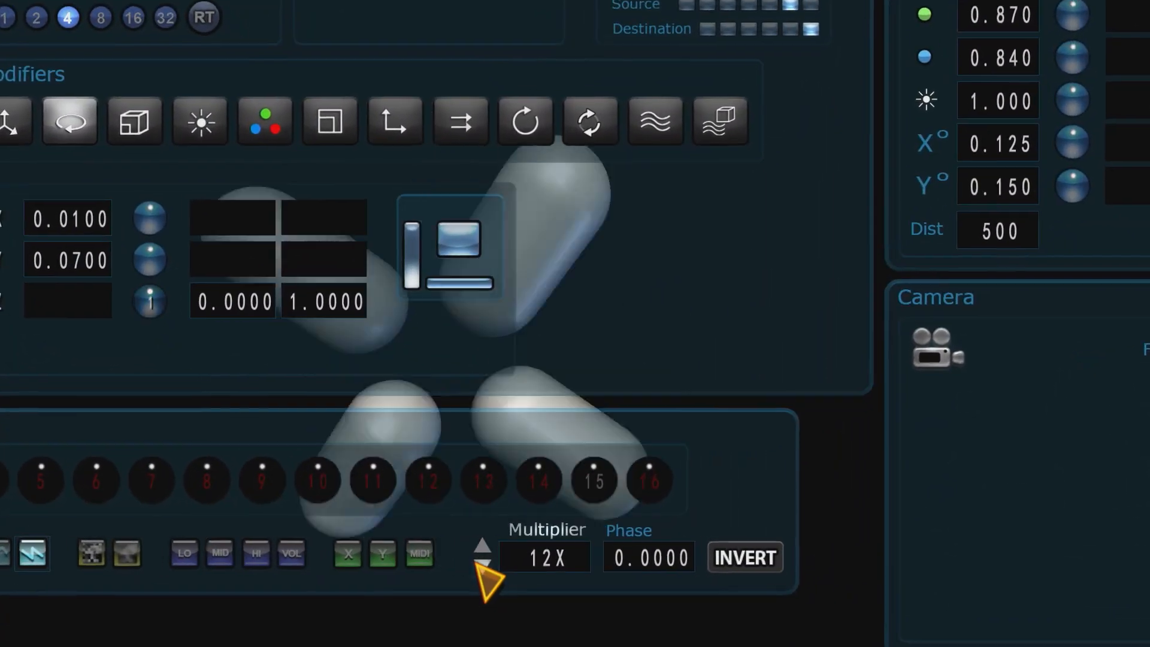
Set modulator 1's multiplier to 4X
{"action": "left_click", "coordinate": [488, 566]}
{"action": "left_click", "coordinate": [488, 566]}
{"action": "left_click", "coordinate": [488, 566]}
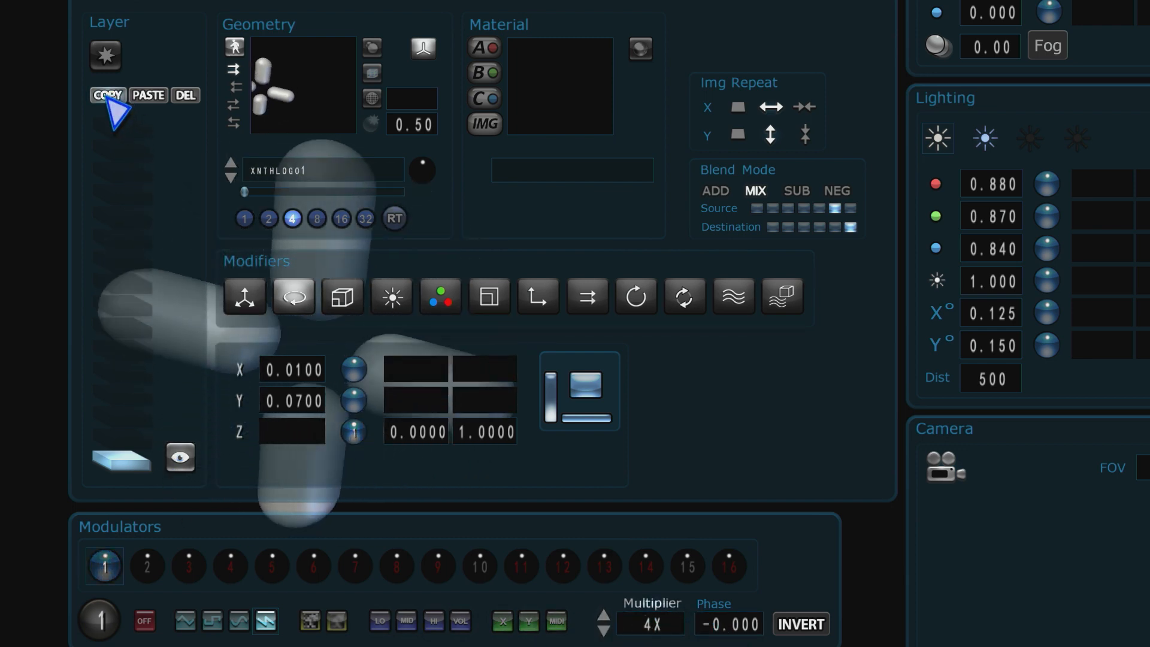
Add a second layer to the scene and paste the copied layer settings into it
{"action": "left_click", "coordinate": [107, 56]}
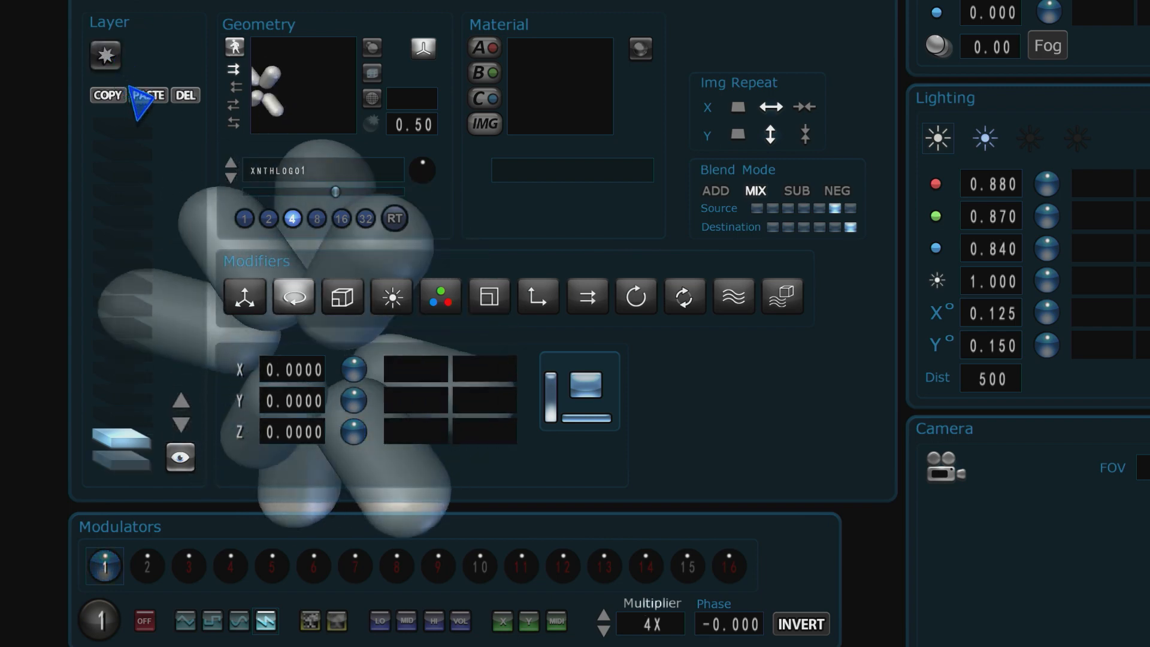
{"action": "left_click", "coordinate": [151, 97]}
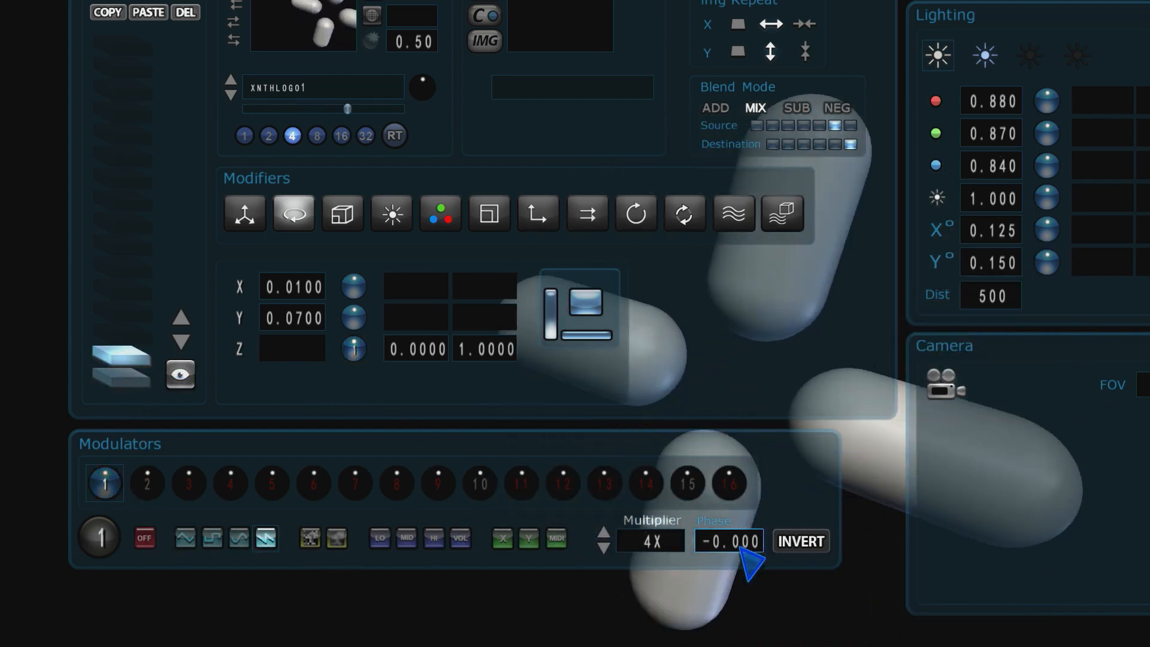
Set modulator 1's phase to 0.0005 and give modulator 2 a sawtooth wave with phase 0.0000
{"action": "left_click_drag", "start_coordinate": [741, 548], "coordinate": [741, 548]}
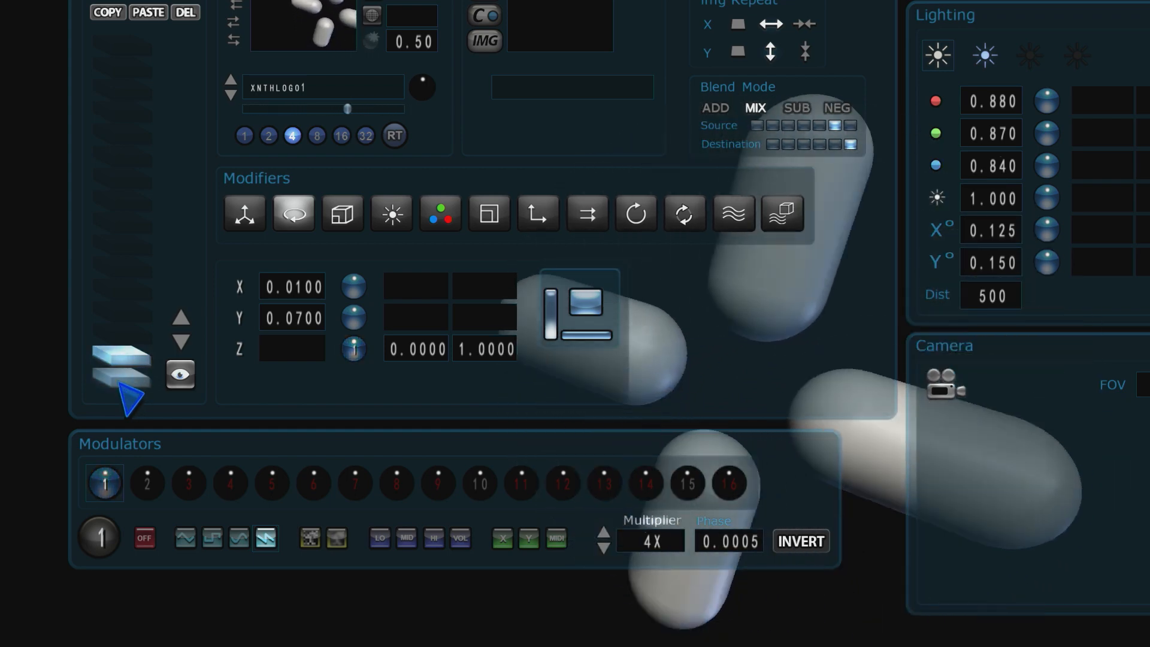
{"action": "left_click", "coordinate": [148, 488]}
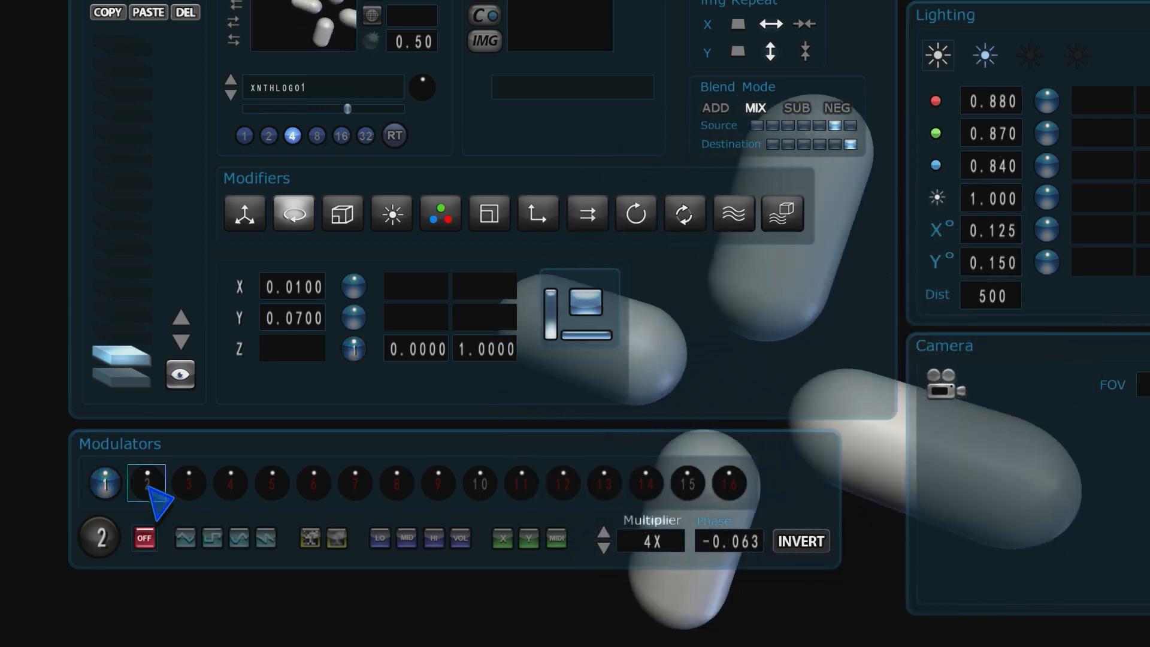
{"action": "left_click", "coordinate": [267, 541]}
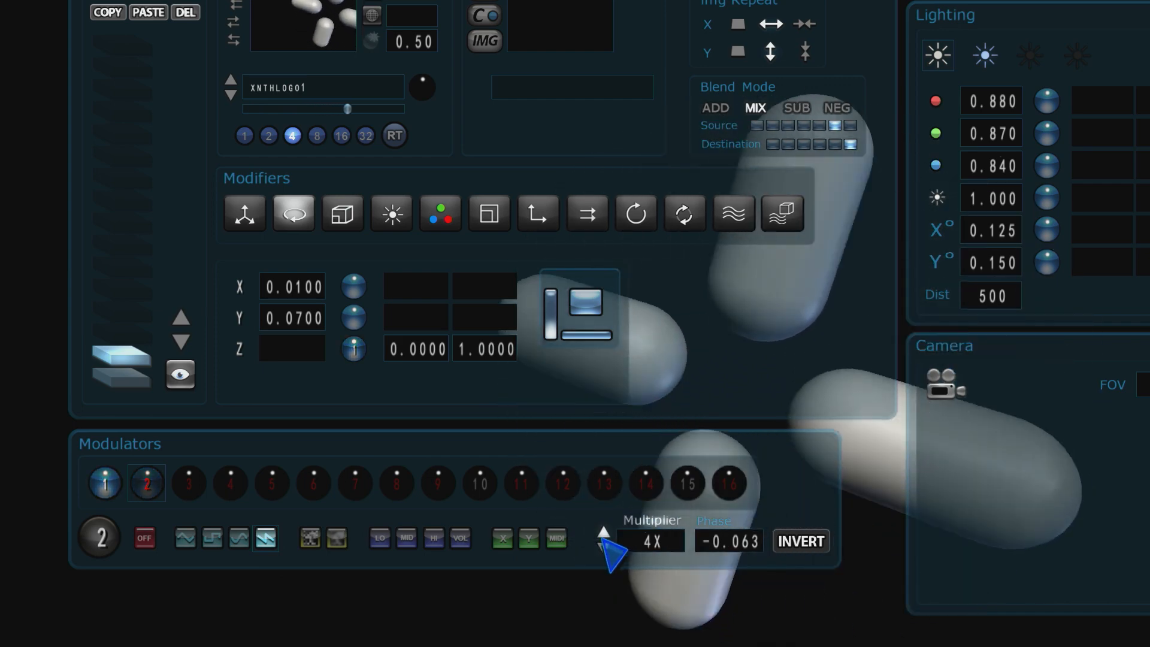
{"action": "left_click_drag", "start_coordinate": [741, 542], "coordinate": [742, 542]}
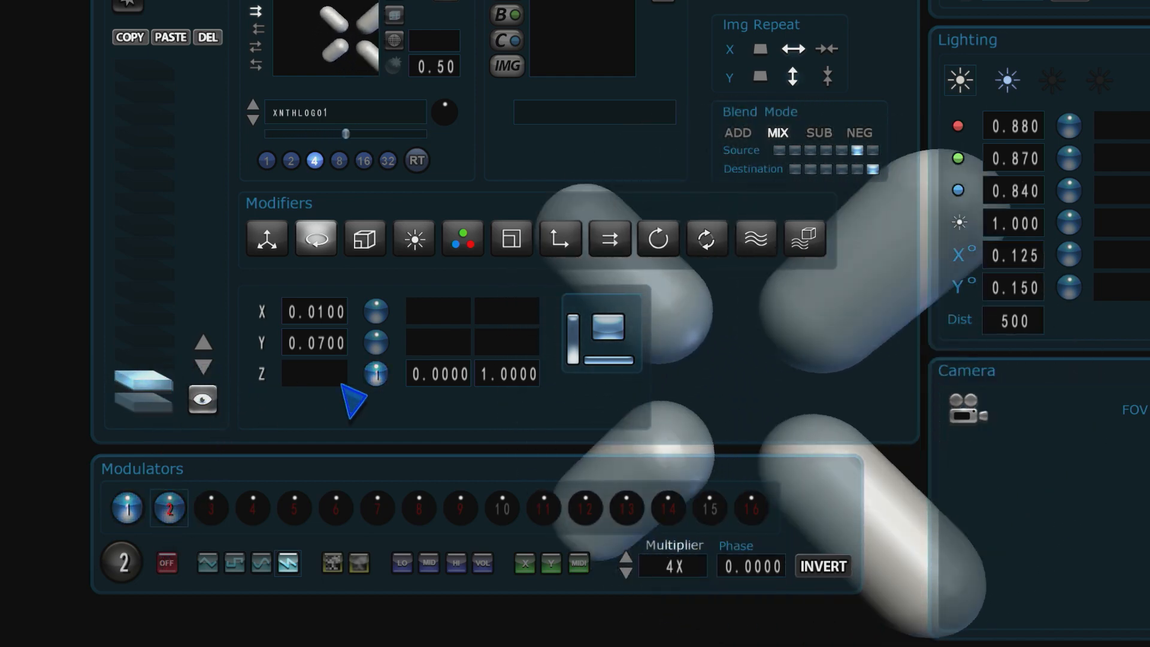
Replace modulator 1 with modulator 2 on the upper layer's Z rotation and set modulator 2's phase to -0.138
{"action": "left_click", "coordinate": [377, 375]}
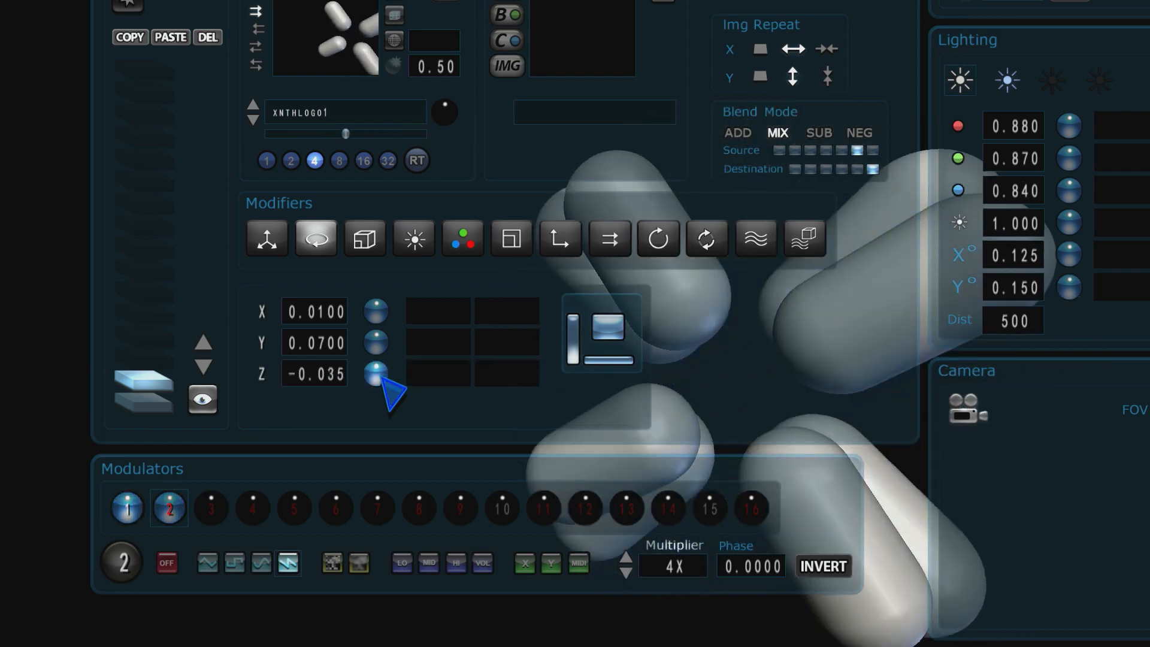
{"action": "left_click", "coordinate": [377, 375]}
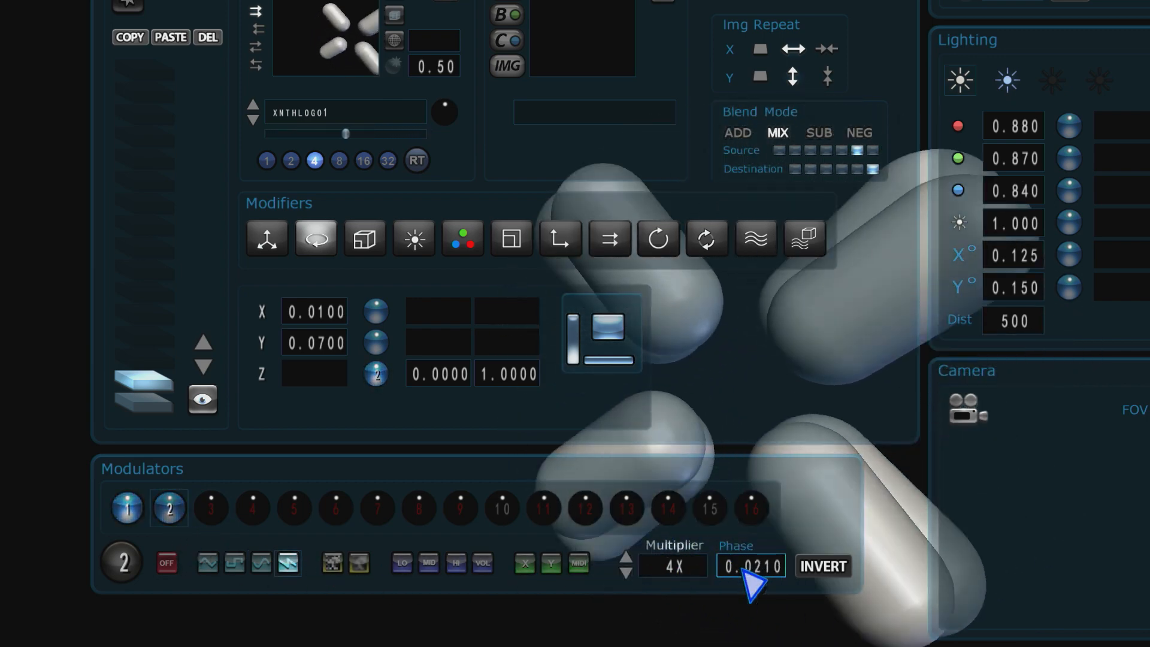
{"action": "left_click_drag", "start_coordinate": [743, 569], "coordinate": [743, 569]}
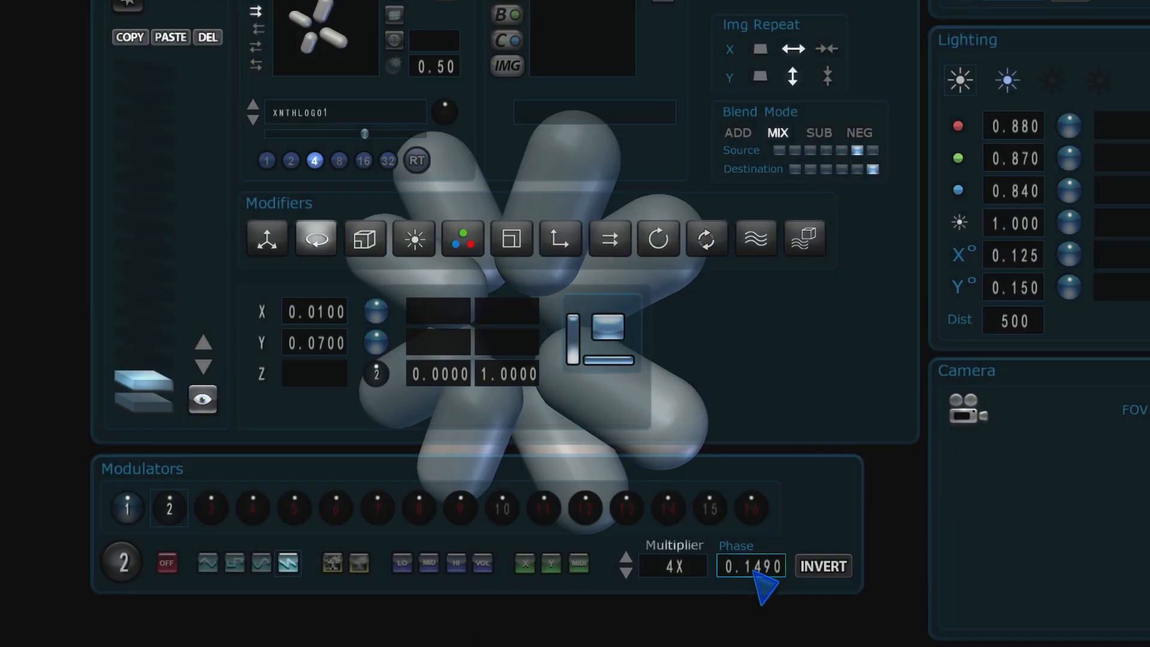
{"action": "scroll", "coordinate": [773, 581], "scroll_direction": "up", "scroll_amount": 3}
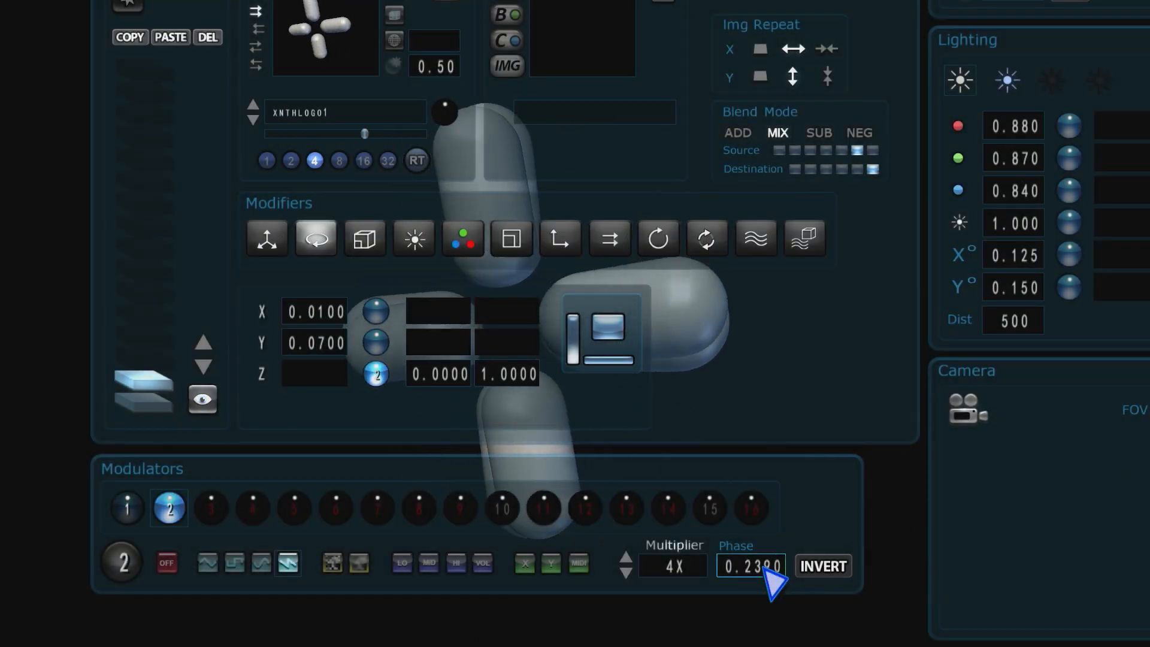
{"action": "scroll", "coordinate": [766, 572], "scroll_direction": "down", "scroll_amount": 5}
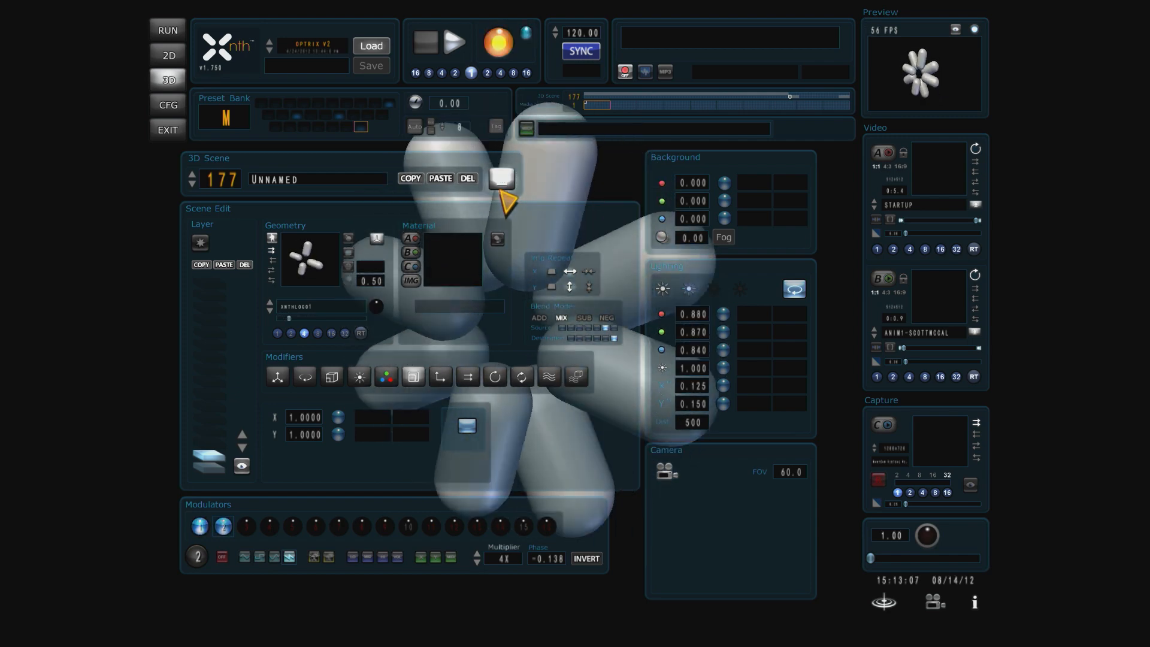
Switch to 3D scene 176 and return to scene 177
{"action": "left_click", "coordinate": [192, 184]}
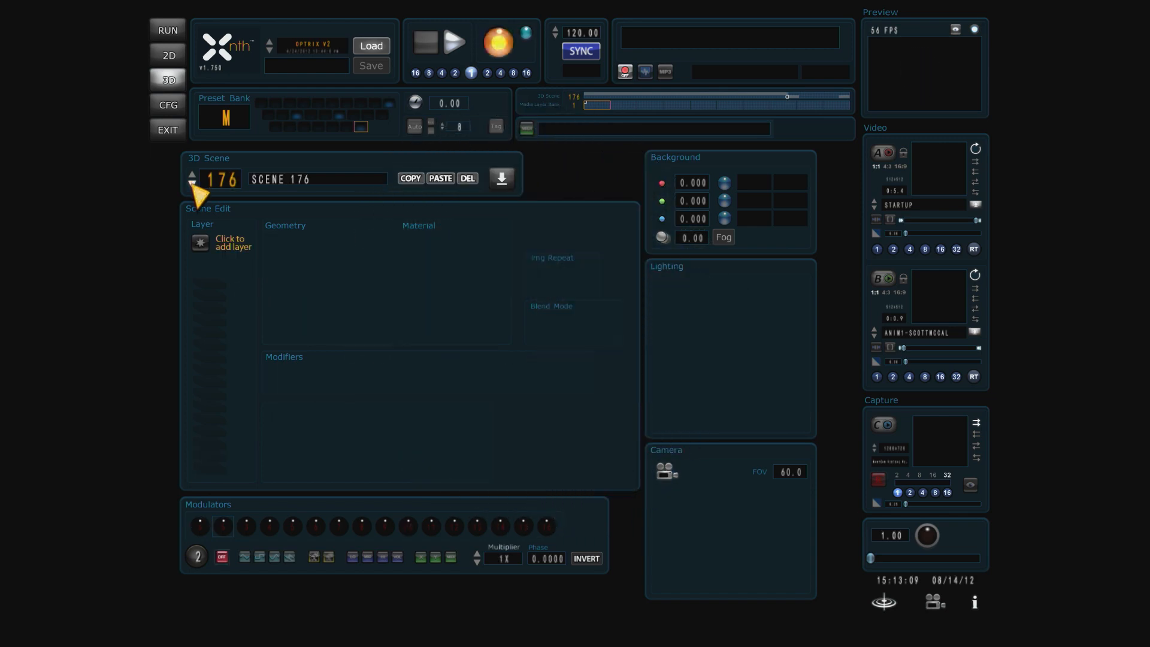
{"action": "left_click", "coordinate": [193, 175]}
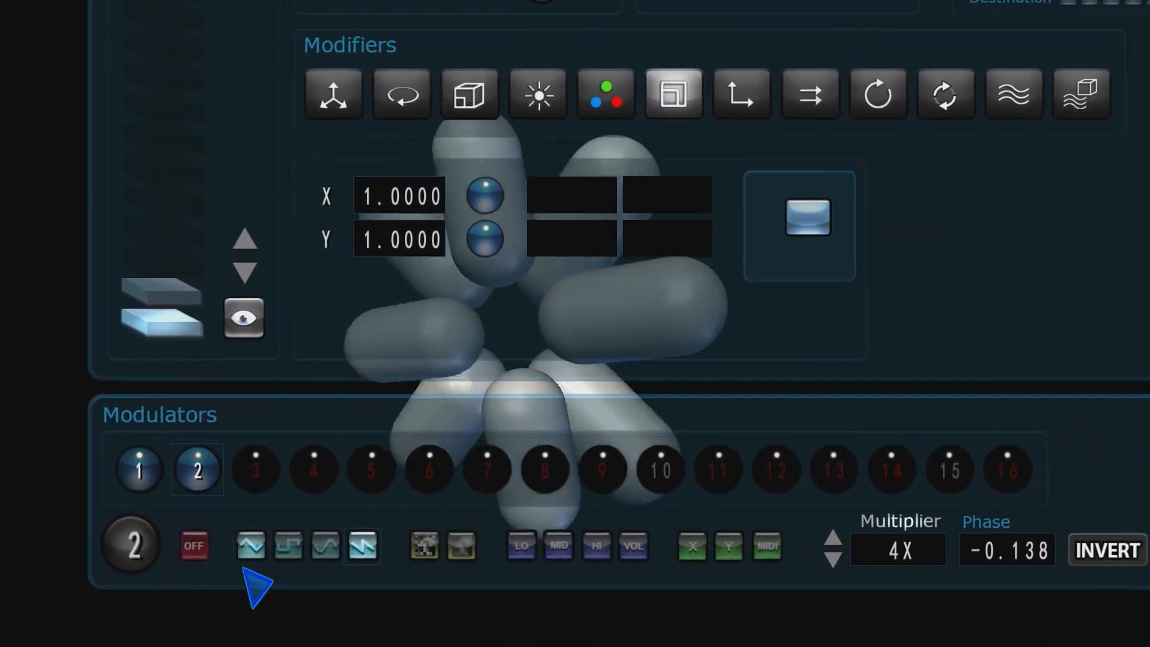
Configure modulator 10 with a 4X multiplier and a sawtooth wave
{"action": "left_click", "coordinate": [659, 481]}
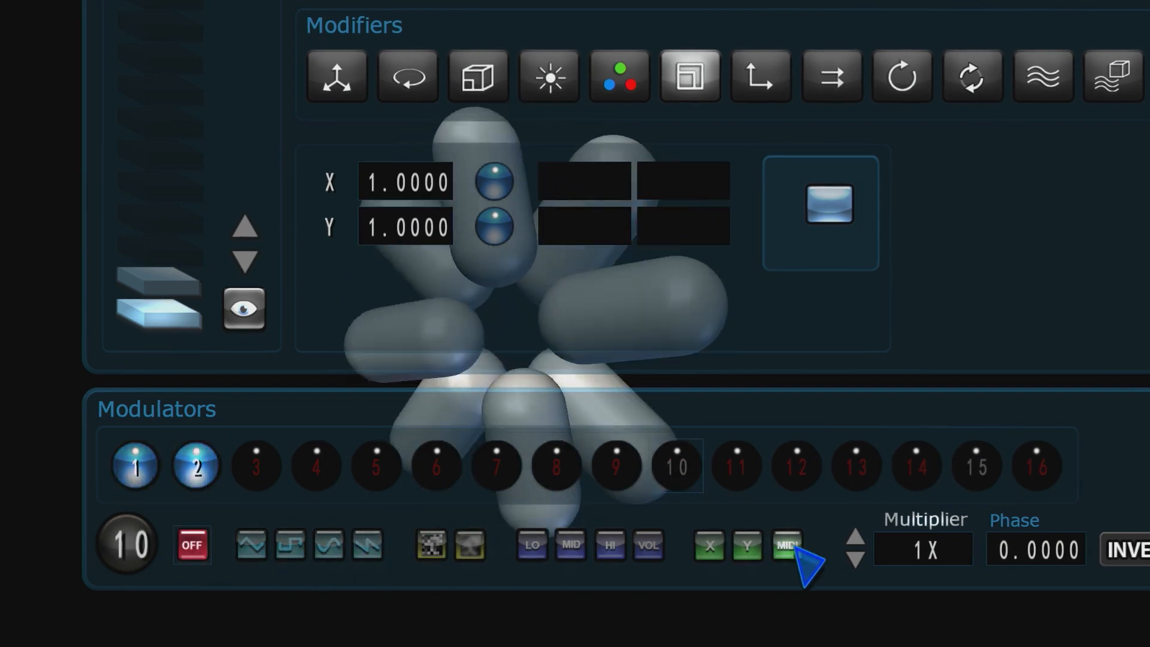
{"action": "left_click", "coordinate": [854, 536]}
{"action": "left_click", "coordinate": [855, 536]}
{"action": "left_click", "coordinate": [855, 536]}
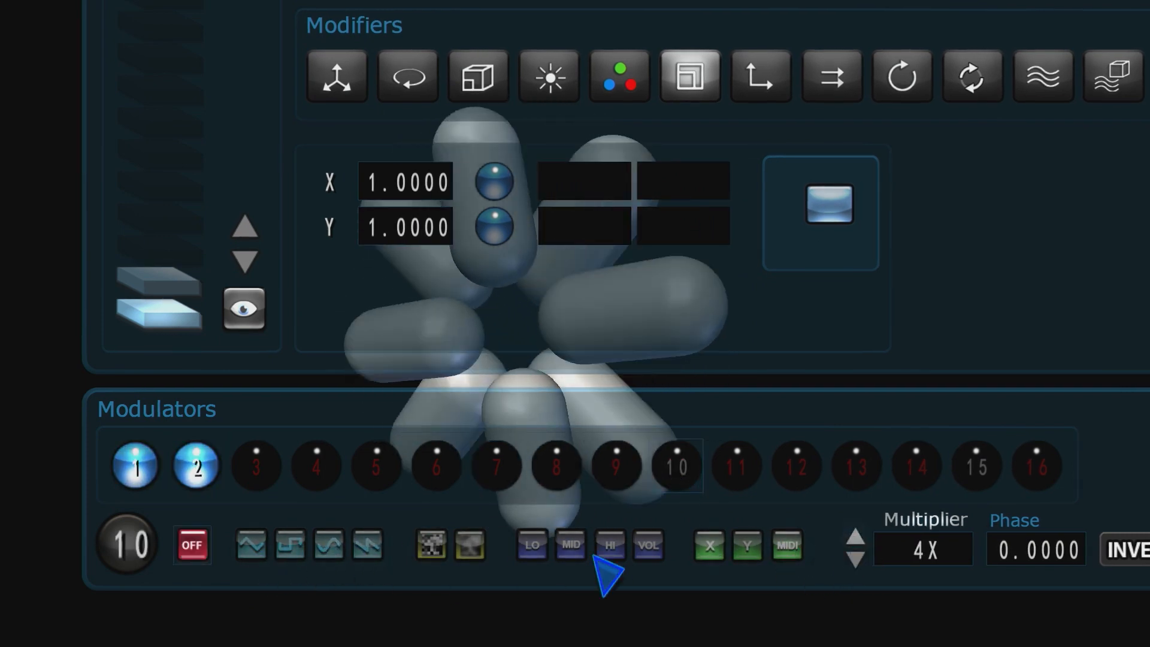
{"action": "left_click", "coordinate": [373, 542]}
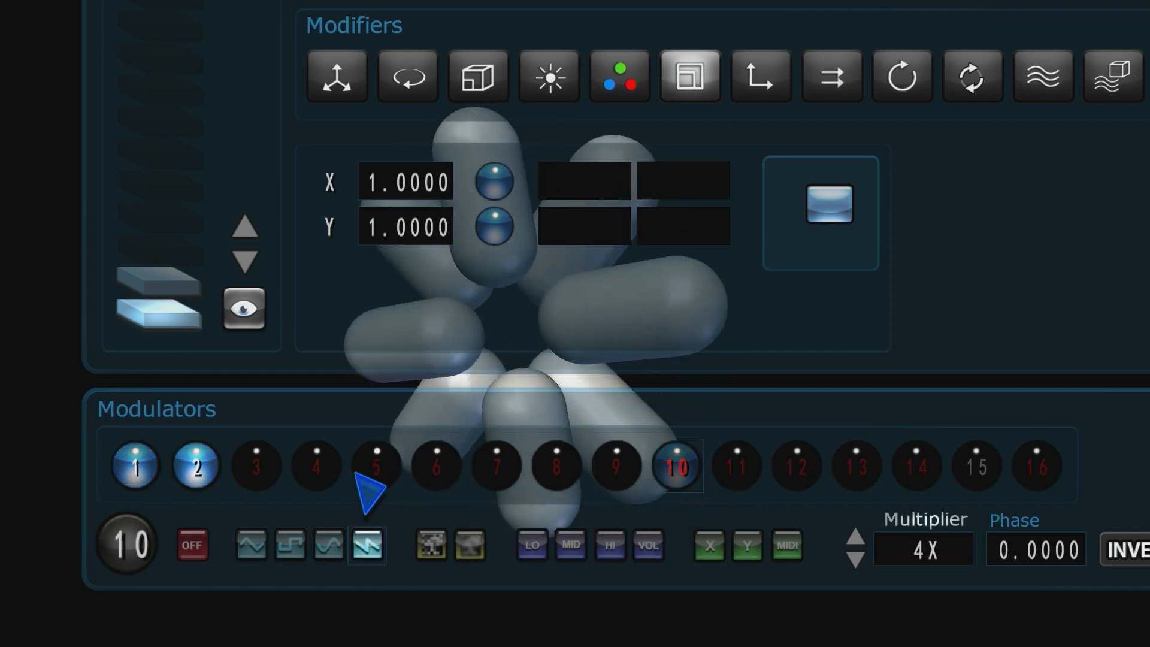
Compare the settings of modulators 2 and 1 with those of modulator 10
{"action": "left_click", "coordinate": [209, 475]}
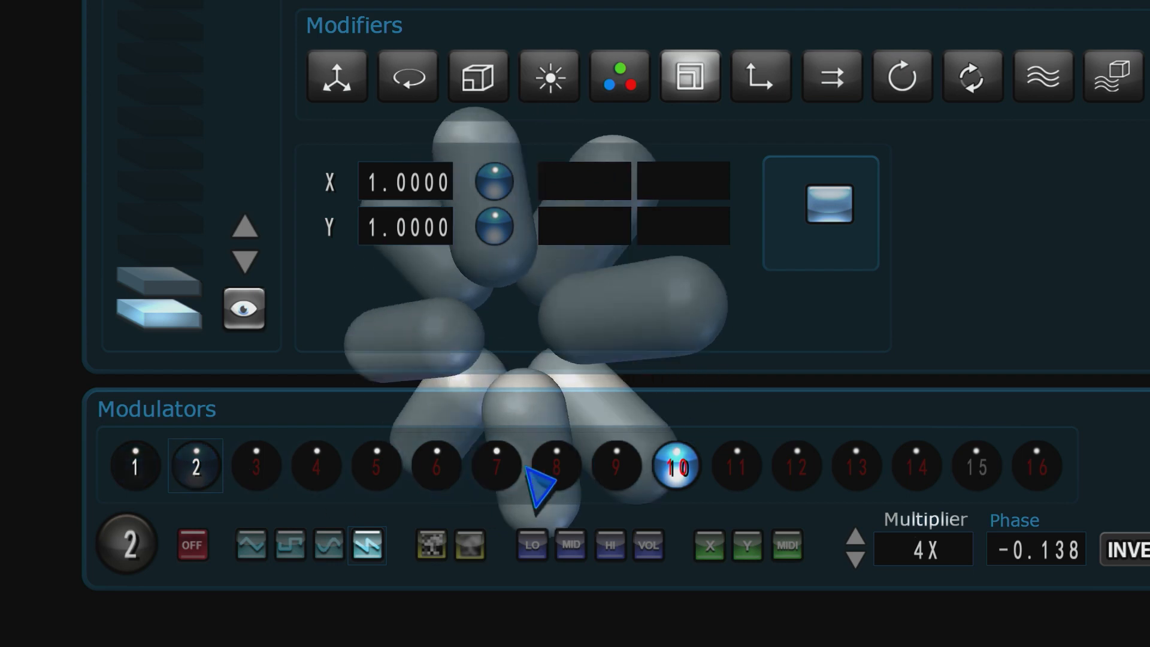
{"action": "left_click", "coordinate": [684, 473]}
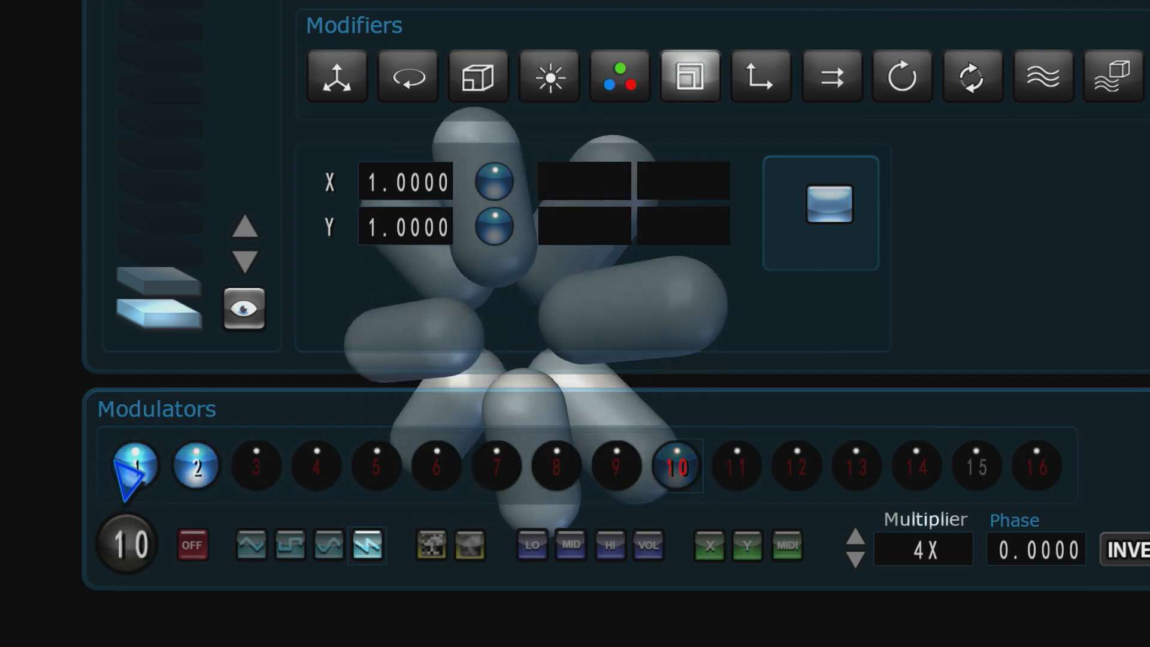
{"action": "left_click", "coordinate": [132, 482]}
{"action": "left_click", "coordinate": [672, 473]}
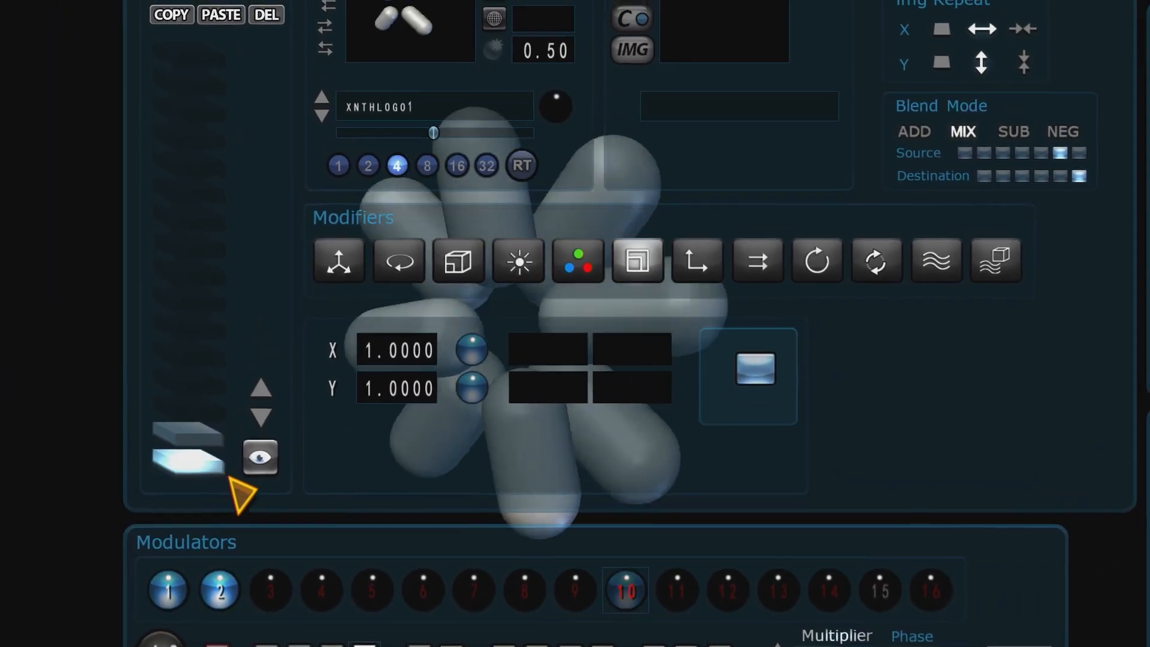
Assign modulator 10 to the upper layer's Z rotation
{"action": "left_click", "coordinate": [221, 461]}
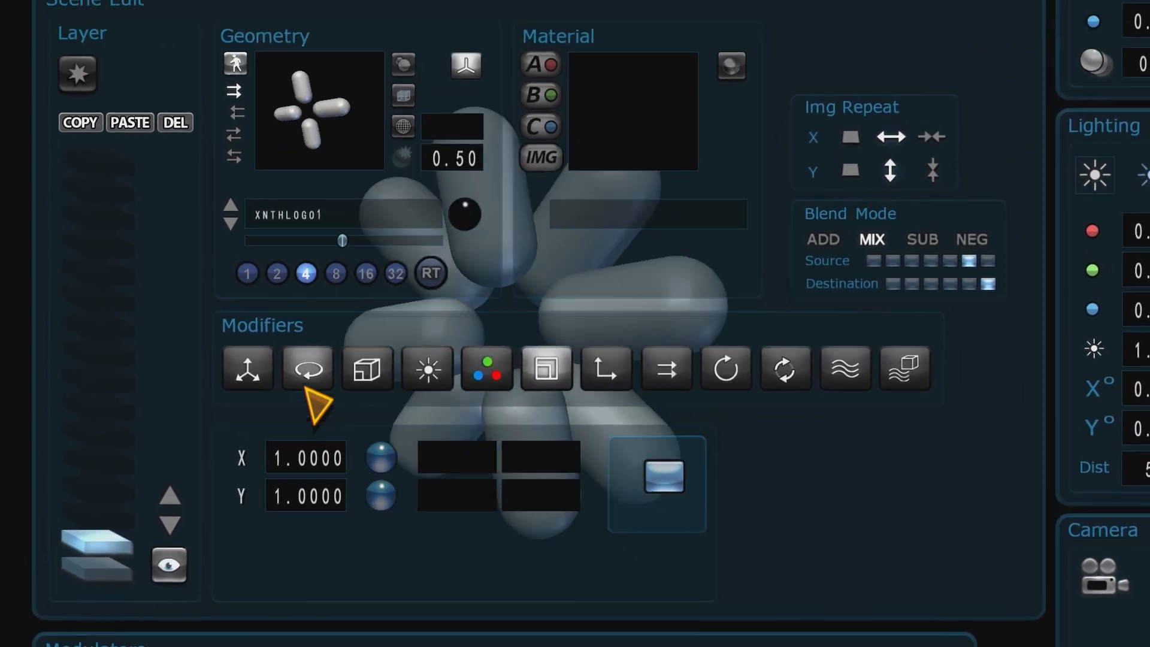
{"action": "left_click", "coordinate": [408, 282]}
{"action": "left_click", "coordinate": [342, 455]}
{"action": "left_click", "coordinate": [343, 455]}
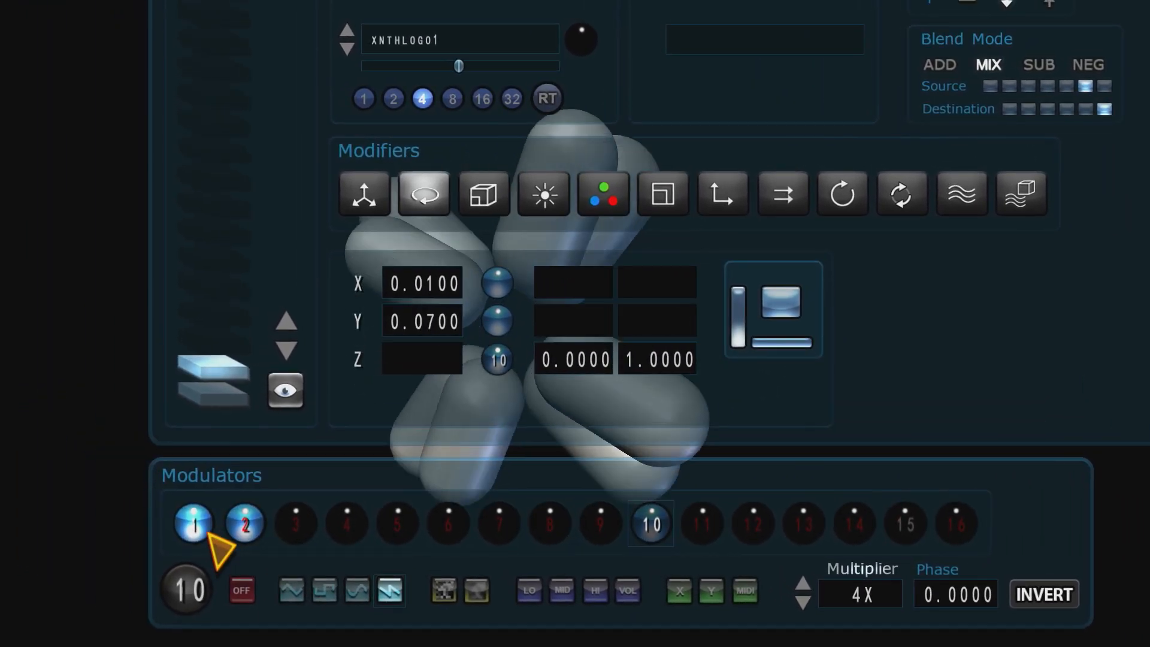
Select modulator 1 and reload scene 177 by switching to scene 176 and back
{"action": "left_click", "coordinate": [207, 532]}
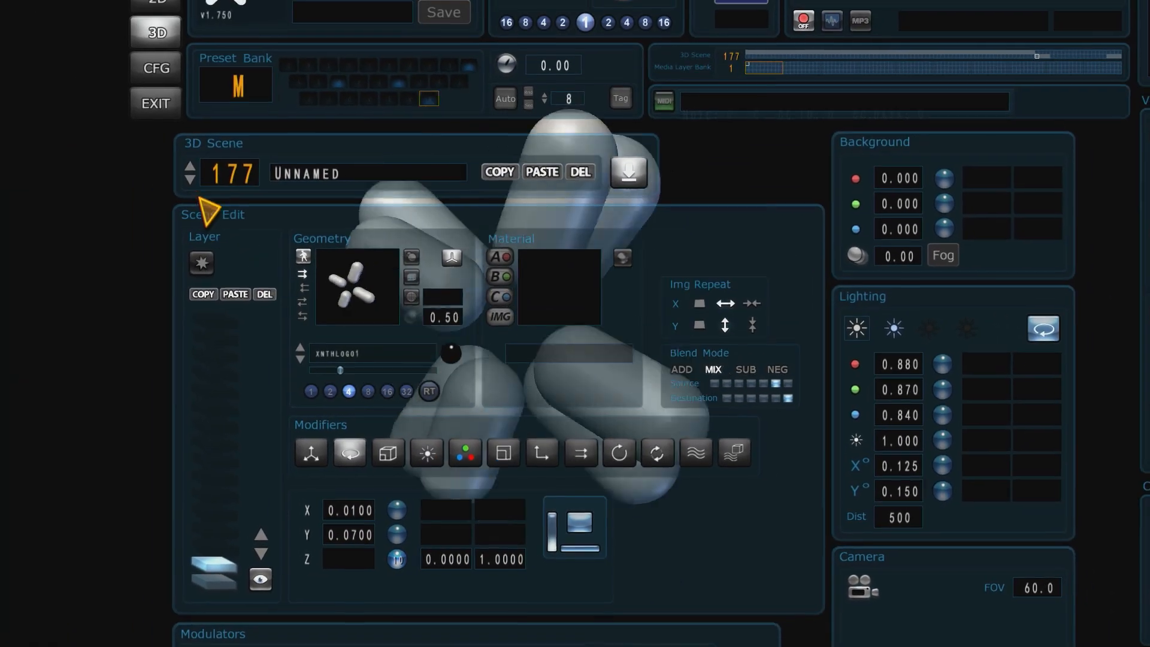
{"action": "left_click", "coordinate": [190, 180]}
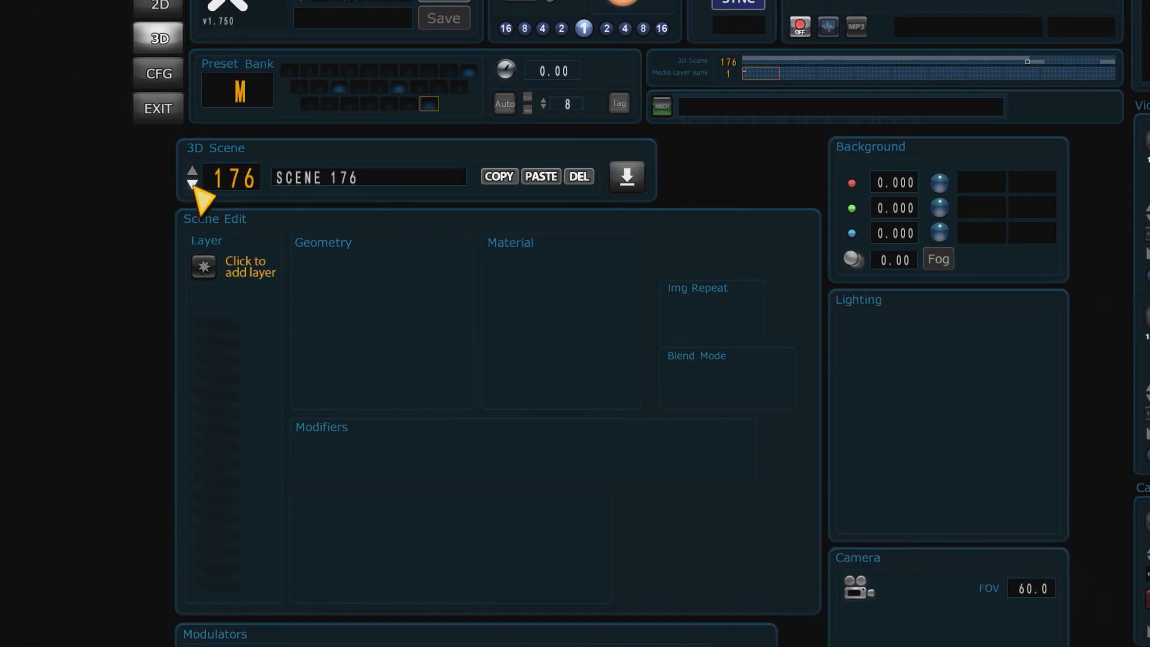
{"action": "left_click", "coordinate": [189, 167]}
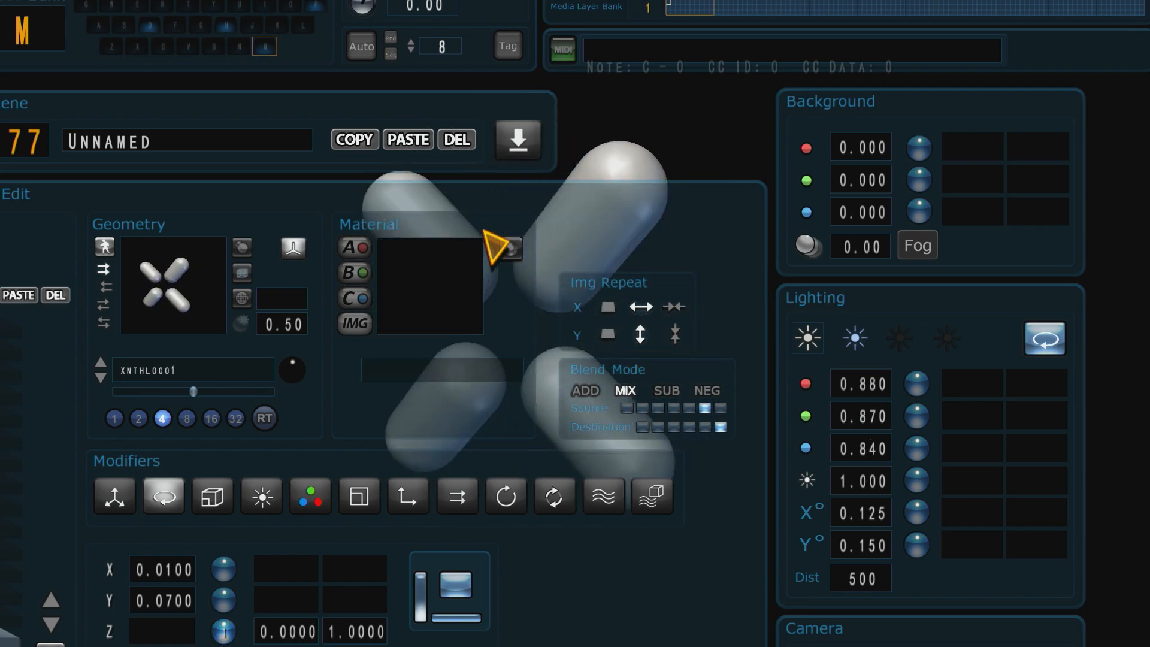
Examine the upper layer's scale, lighting, color and image scale modifiers
{"action": "scroll", "coordinate": [319, 506], "scroll_direction": "down", "scroll_amount": 2}
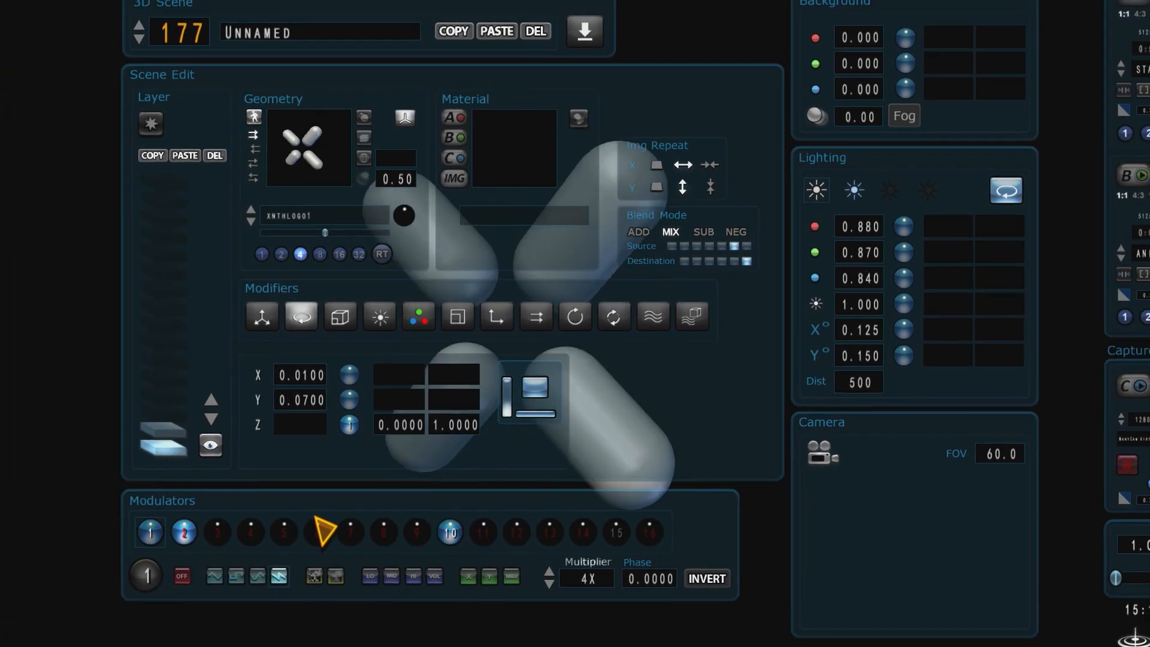
{"action": "scroll", "coordinate": [328, 519], "scroll_direction": "up", "scroll_amount": 4}
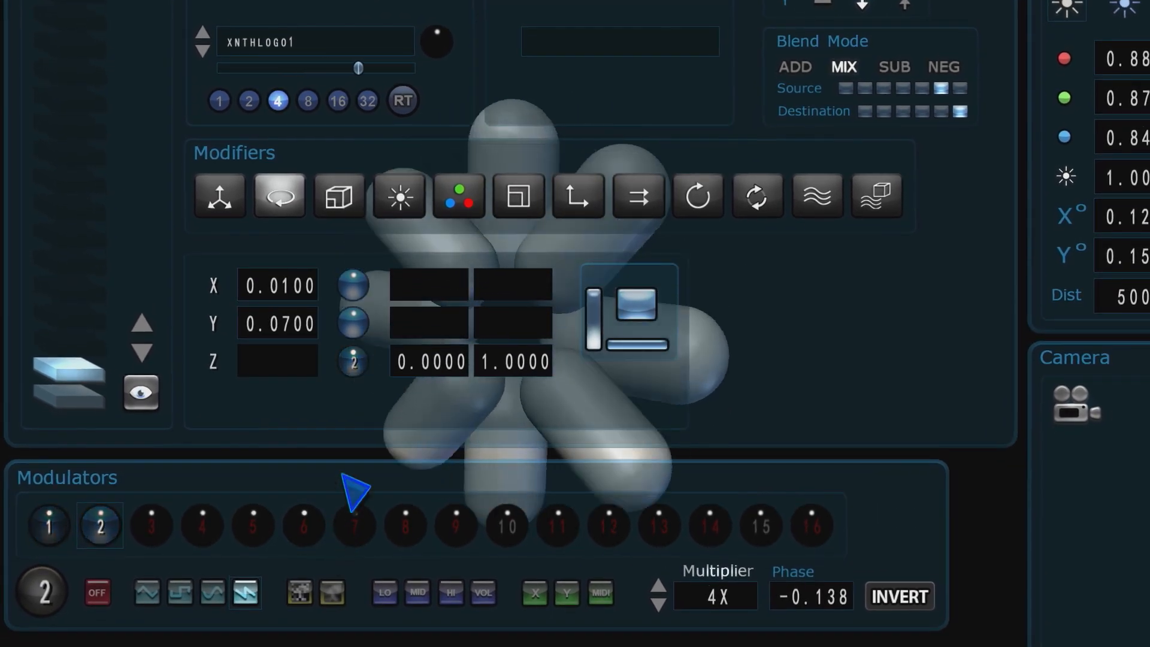
{"action": "left_click", "coordinate": [350, 182]}
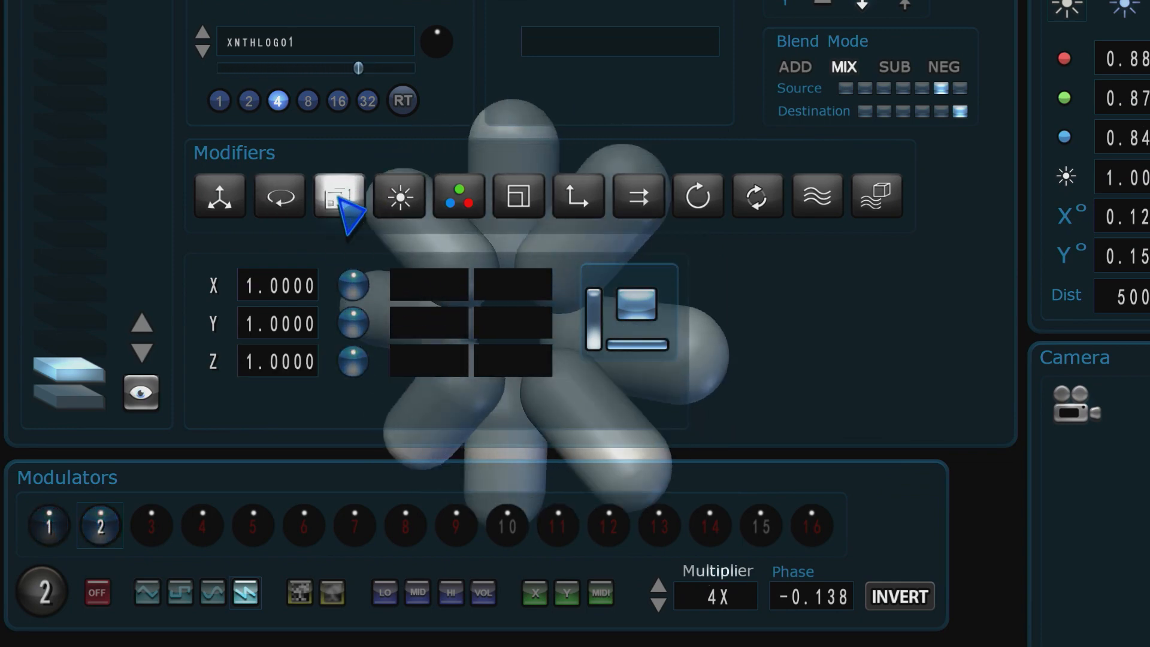
{"action": "left_click", "coordinate": [404, 207]}
{"action": "left_click", "coordinate": [459, 203]}
{"action": "left_click", "coordinate": [517, 201]}
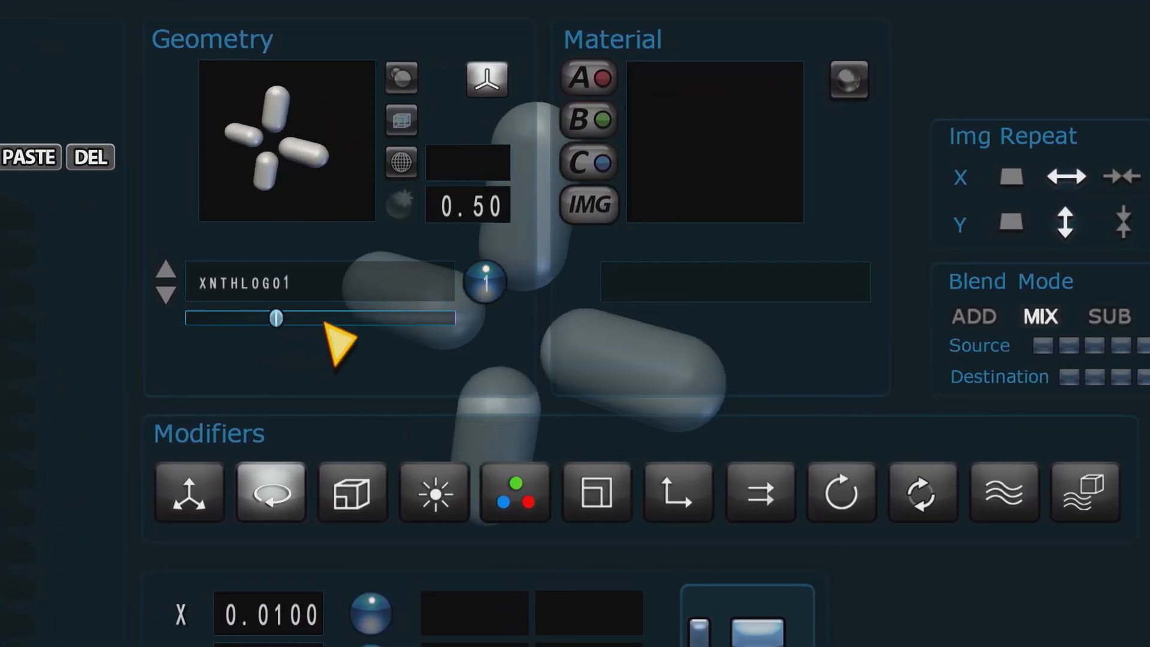
{"action": "scroll", "coordinate": [388, 317], "scroll_direction": "down", "scroll_amount": 3}
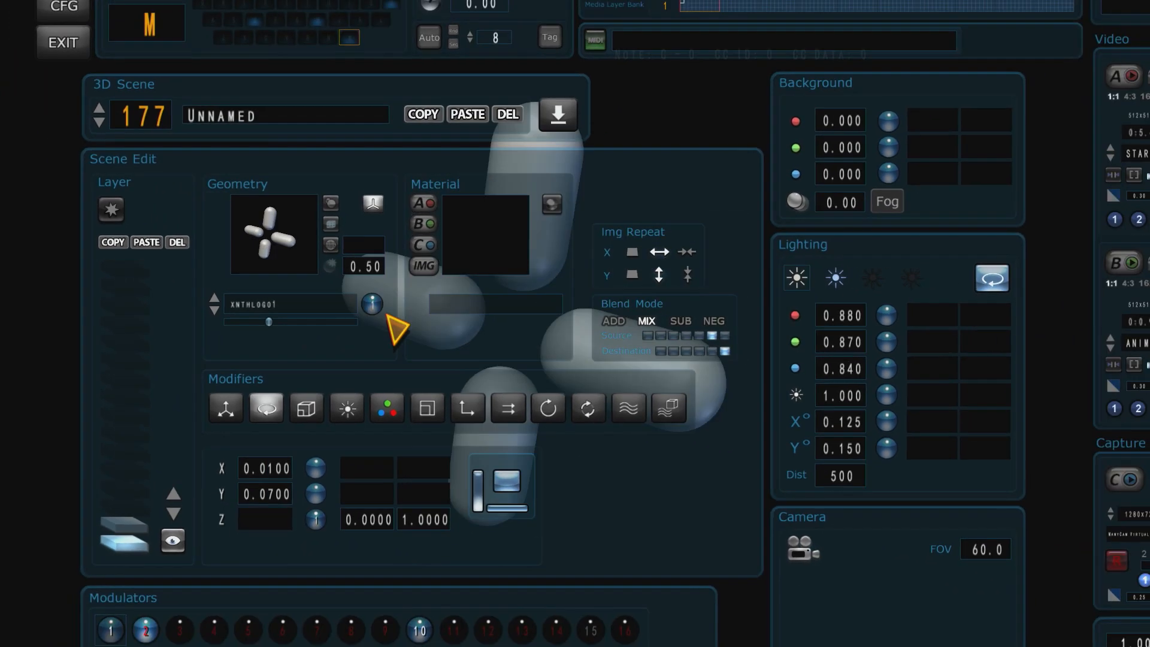
{"action": "left_click_drag", "start_coordinate": [391, 335], "coordinate": [393, 397]}
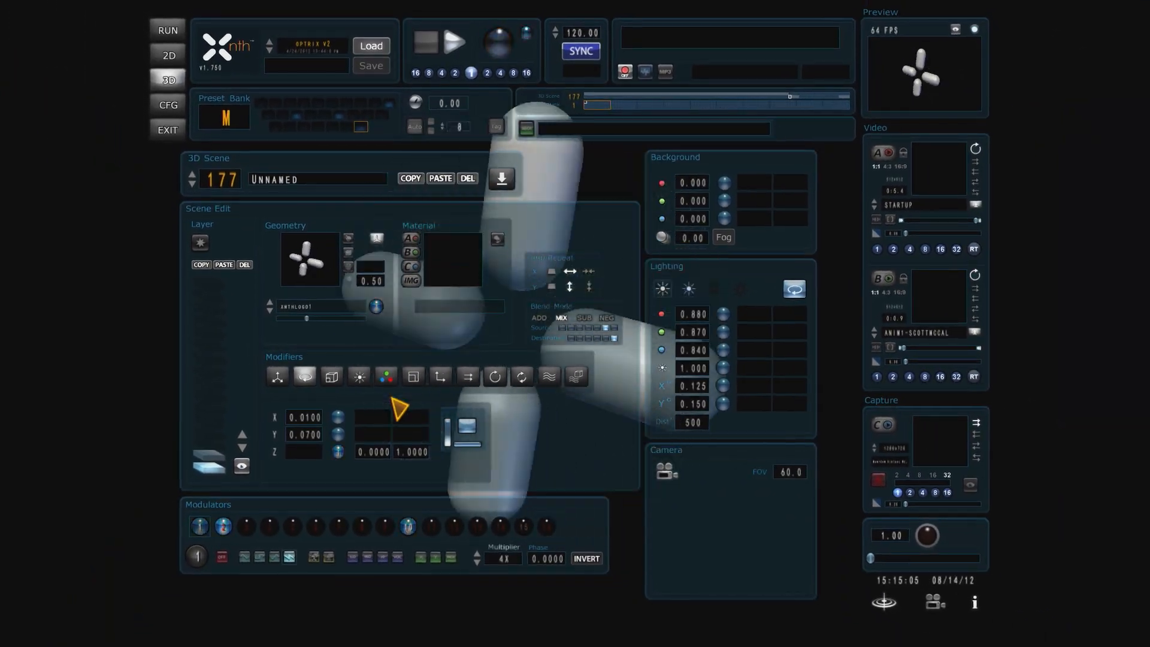